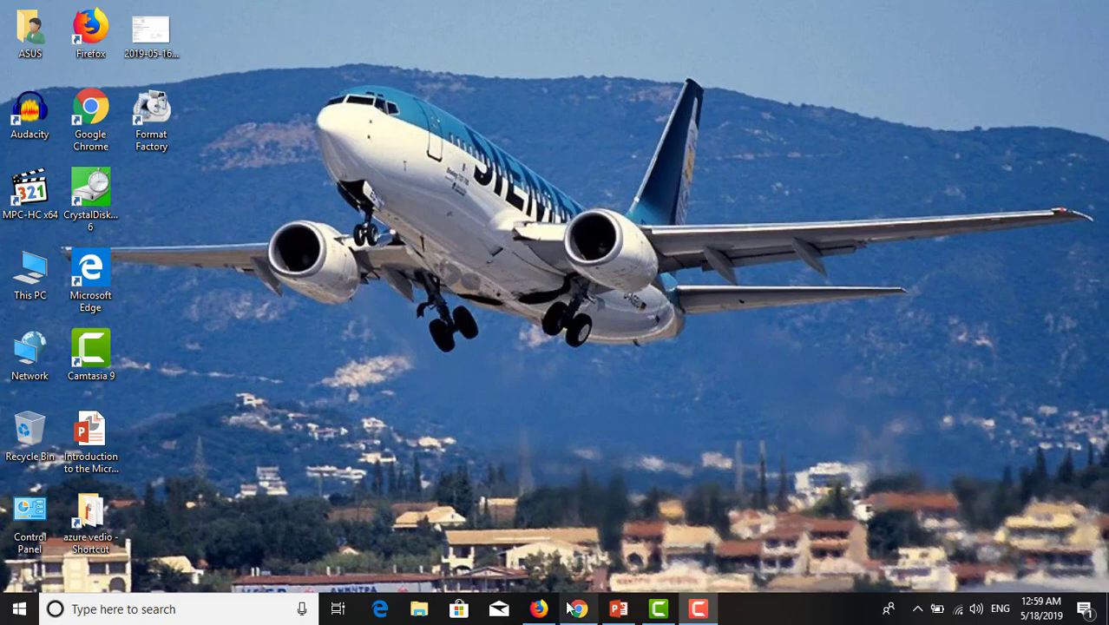
# Switch to the Azure portal in Firefox and start creating a new virtual machine
pyautogui.click(539, 608)
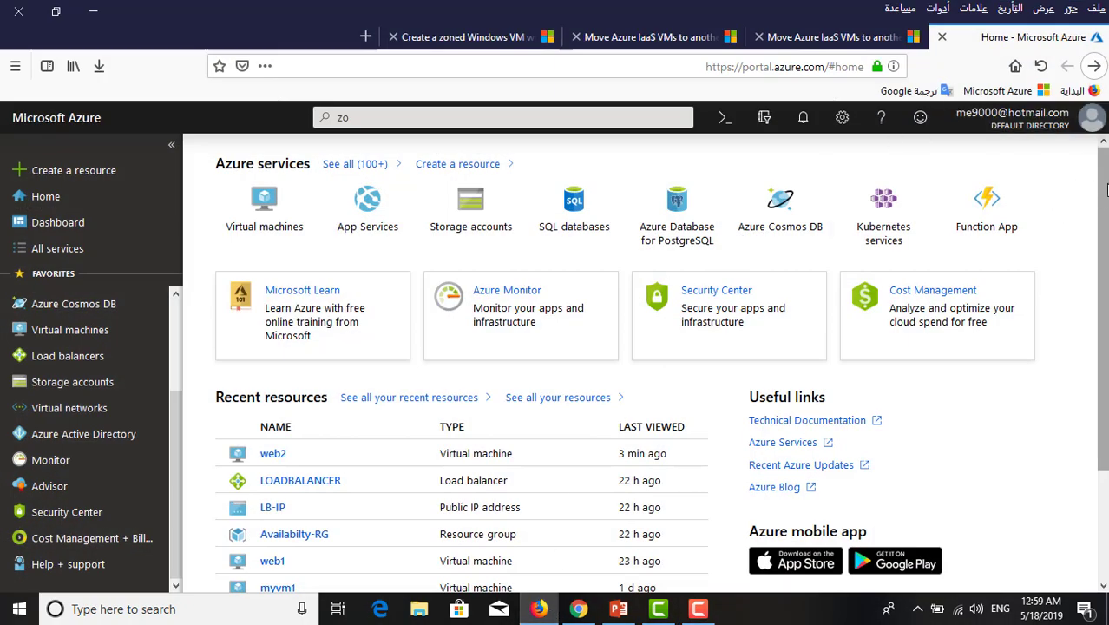
pyautogui.click(264, 208)
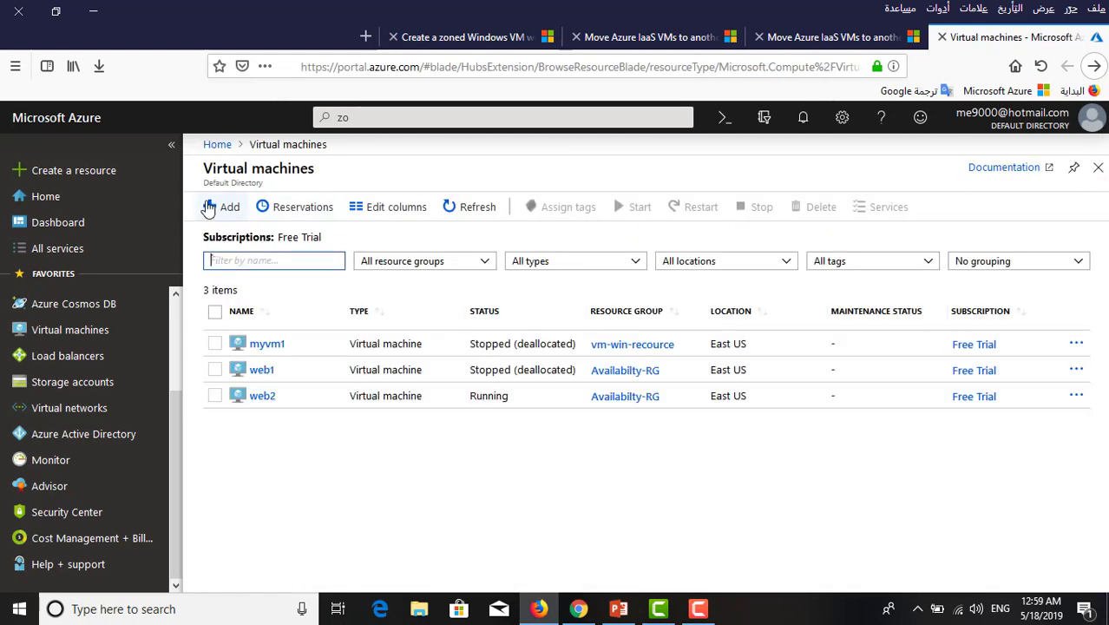
pyautogui.click(223, 206)
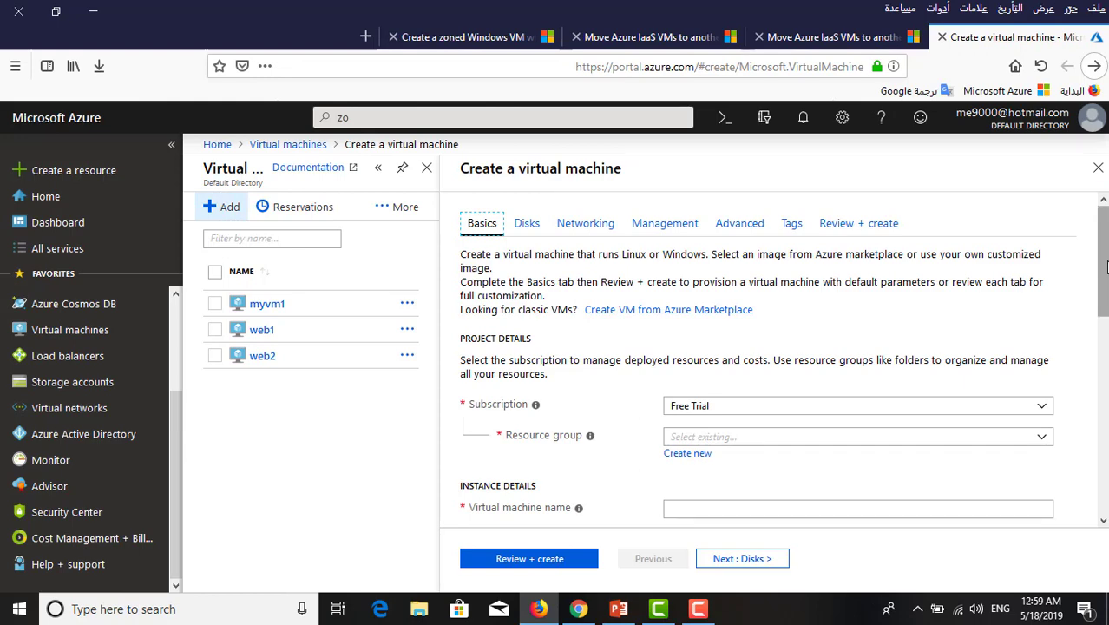
# Create a new resource group named RG-zones for the virtual machine
pyautogui.scroll(-5, 723, 347)
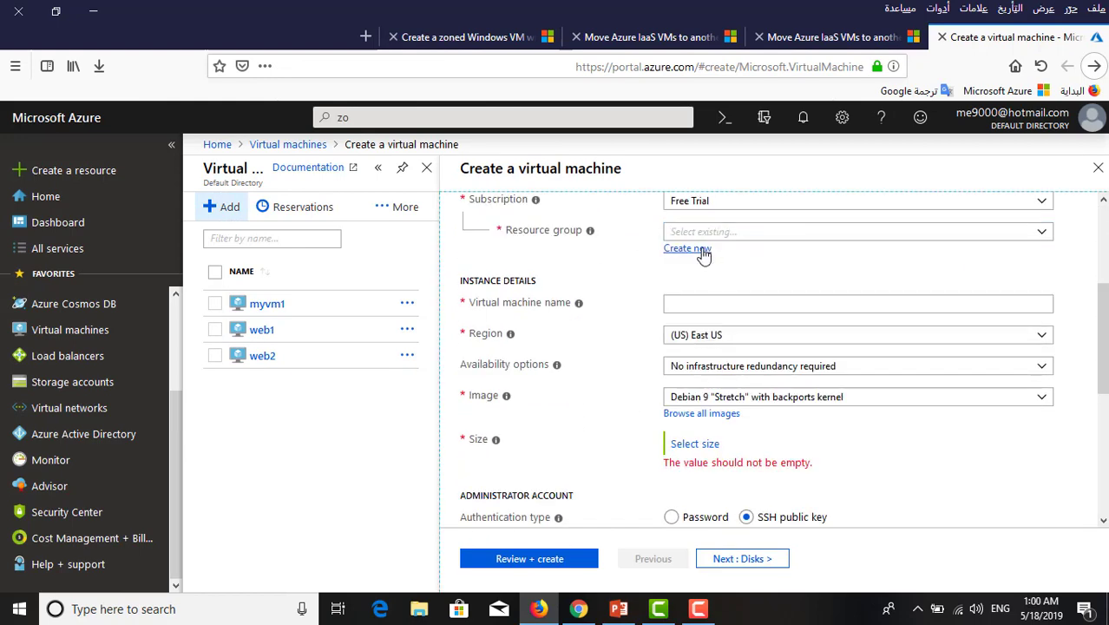
pyautogui.click(703, 252)
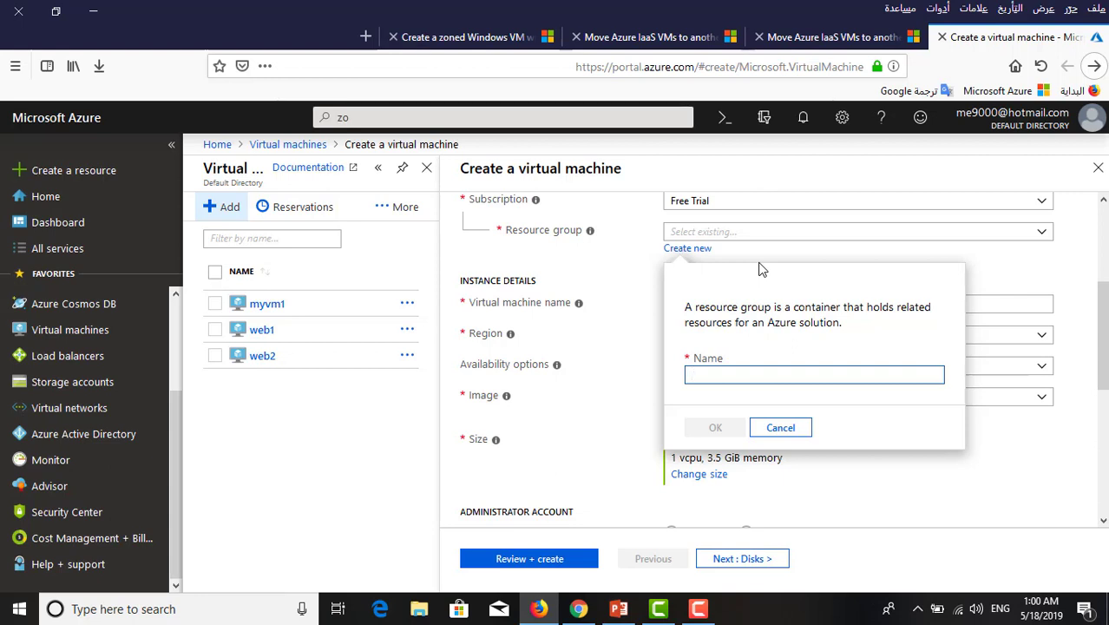
pyautogui.write('RG')
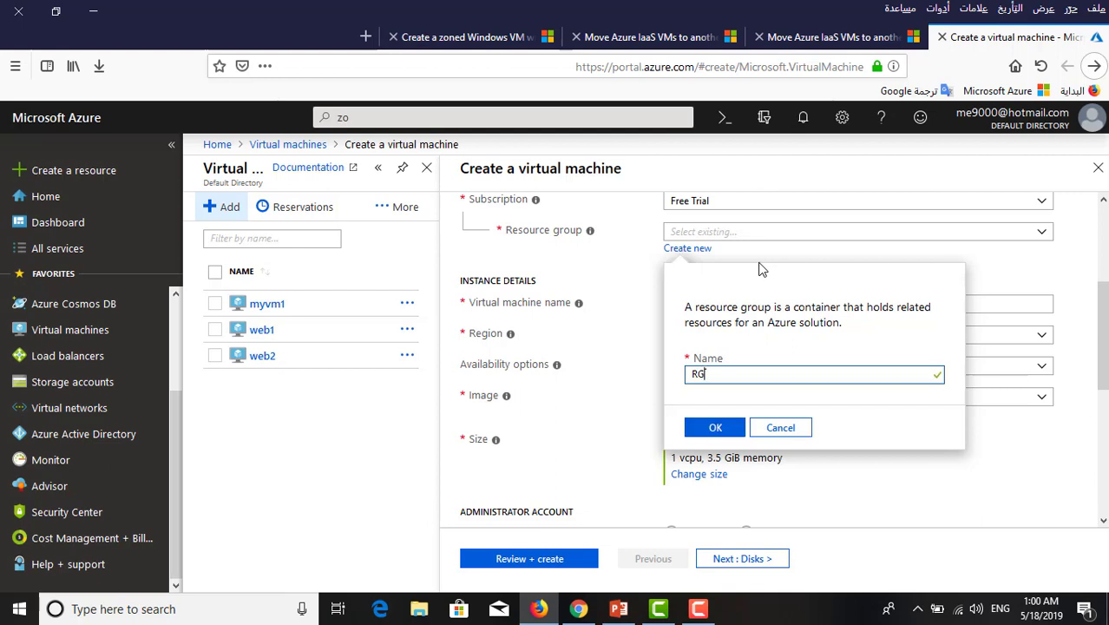
pyautogui.write('-zones')
pyautogui.click(729, 440)
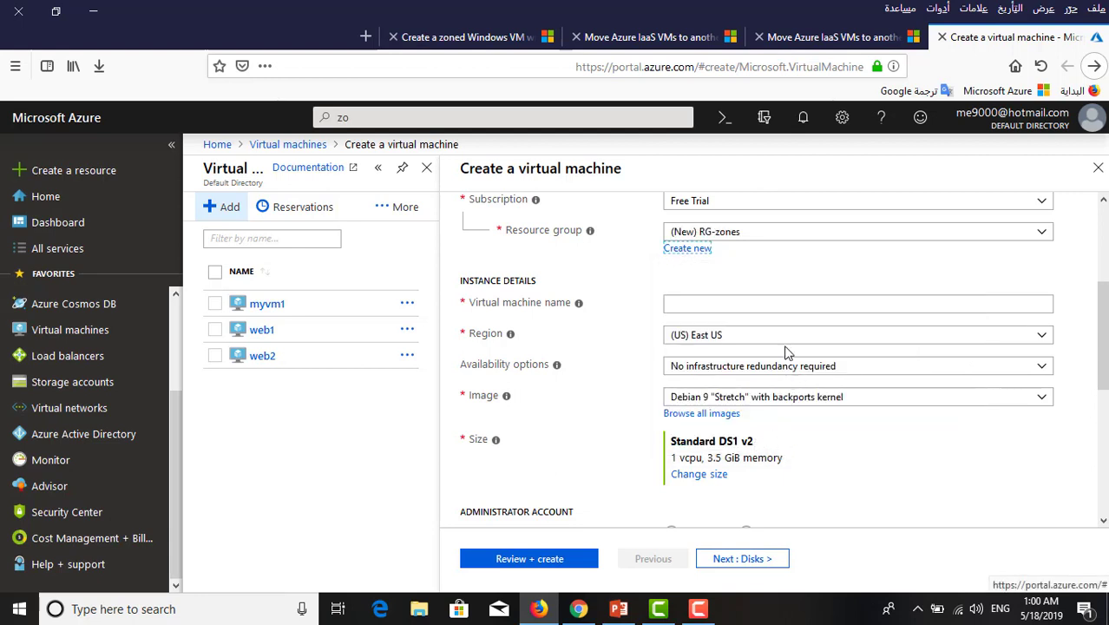
# Name the virtual machine vm2 and set its region to (US) Central US
pyautogui.click(777, 302)
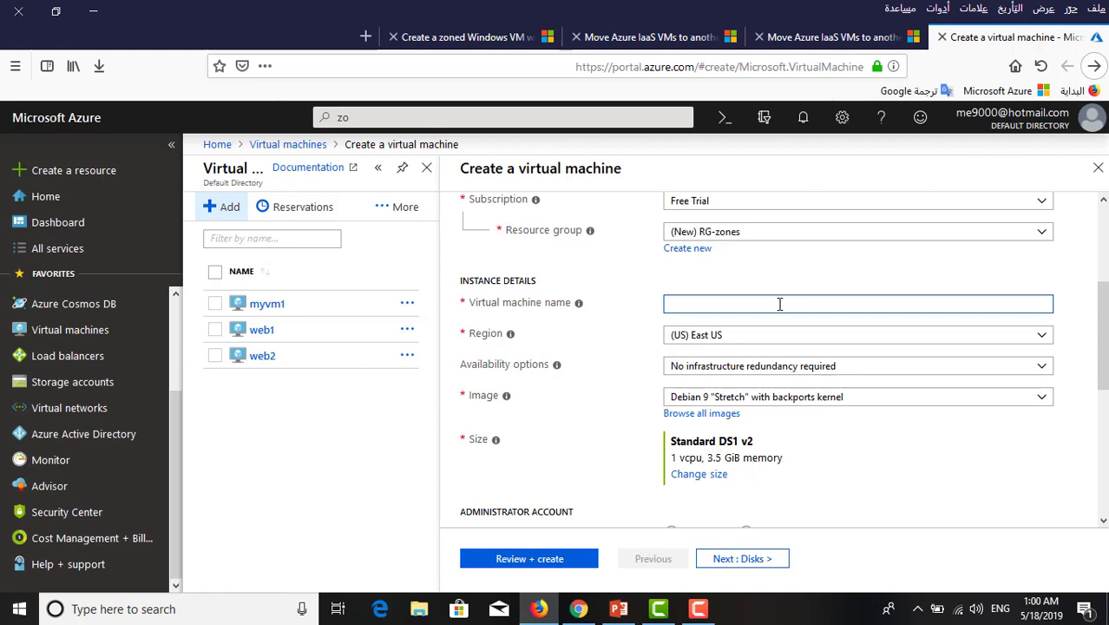
pyautogui.write('vm')
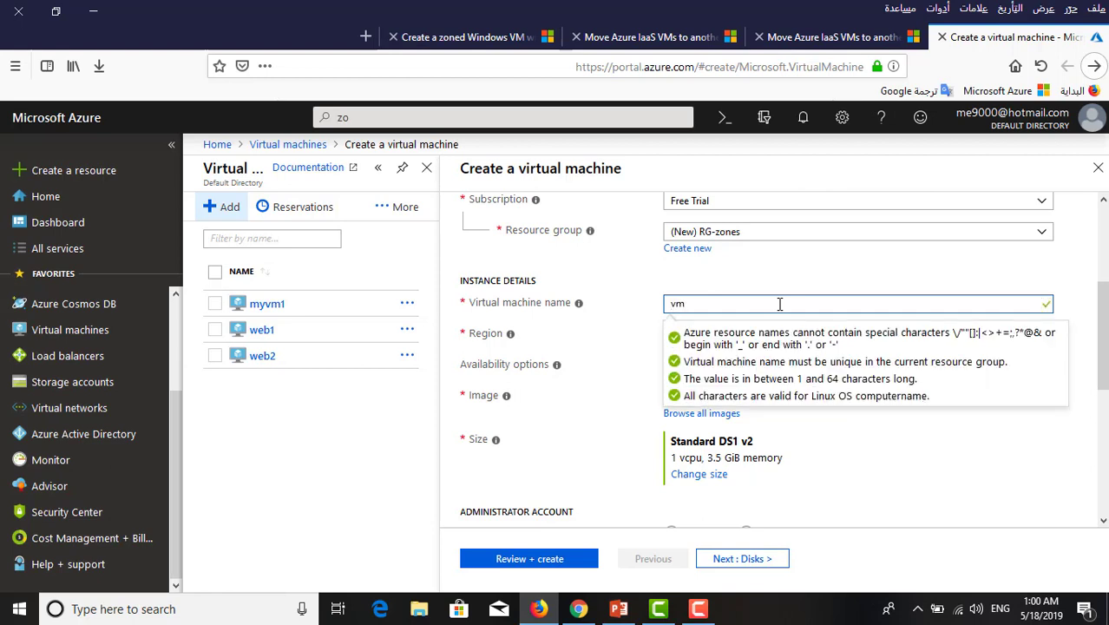
pyautogui.write('2')
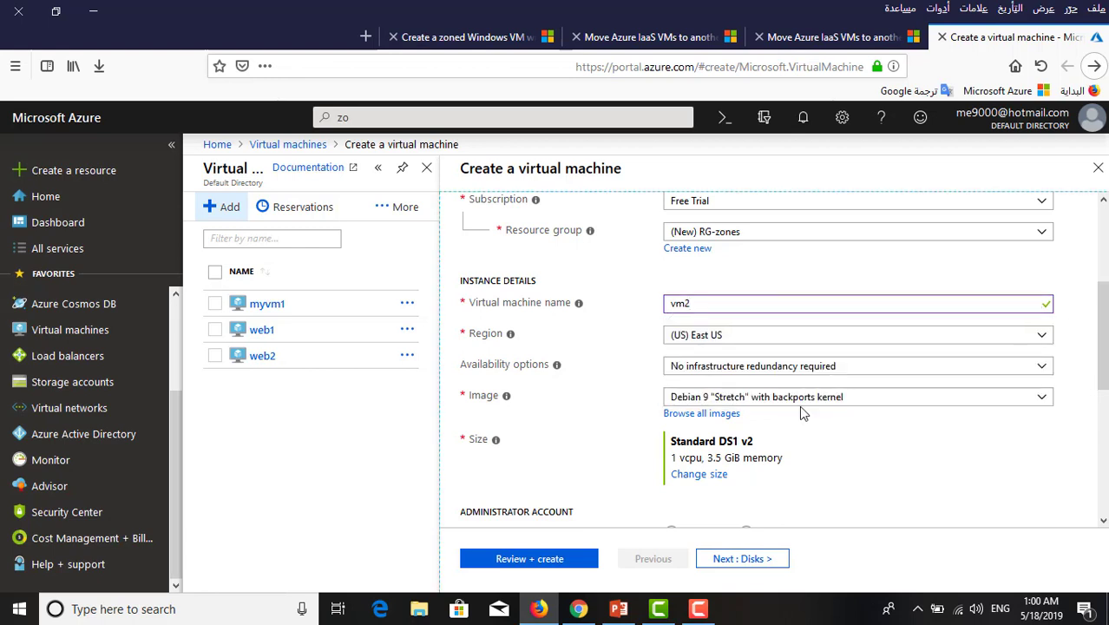
pyautogui.click(1042, 337)
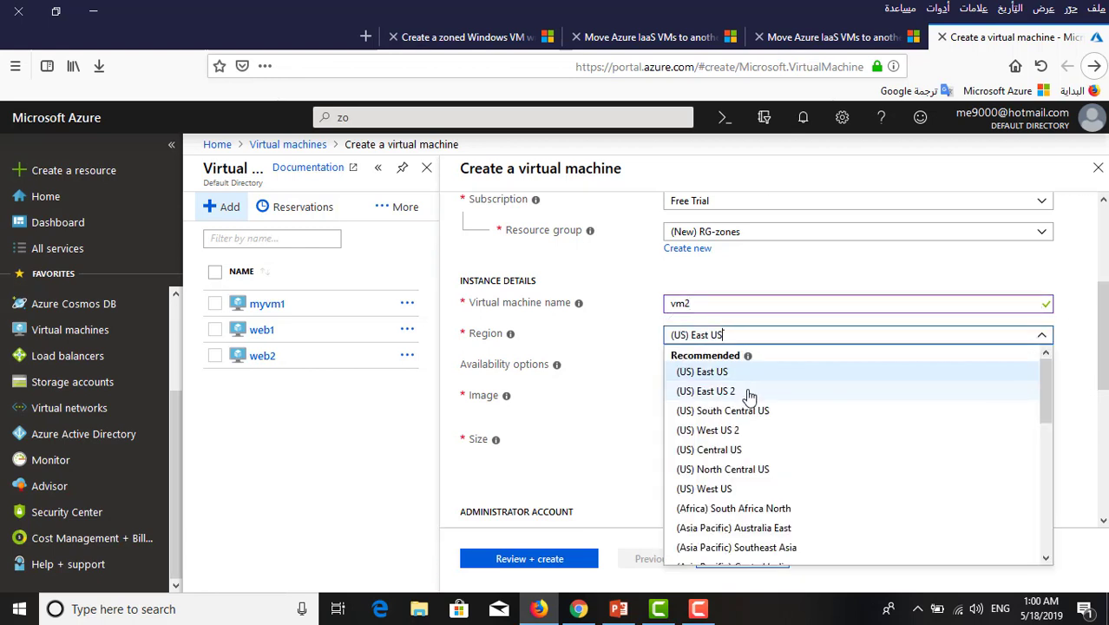
pyautogui.click(737, 450)
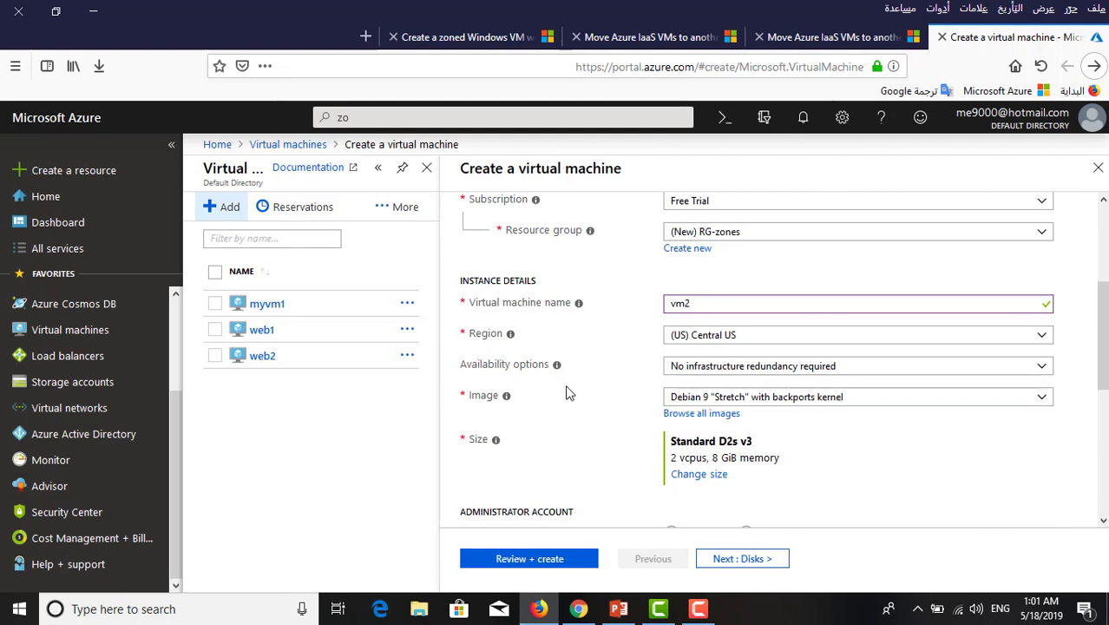
# Set the availability option to Availability zone and choose zone 2
pyautogui.click(1015, 369)
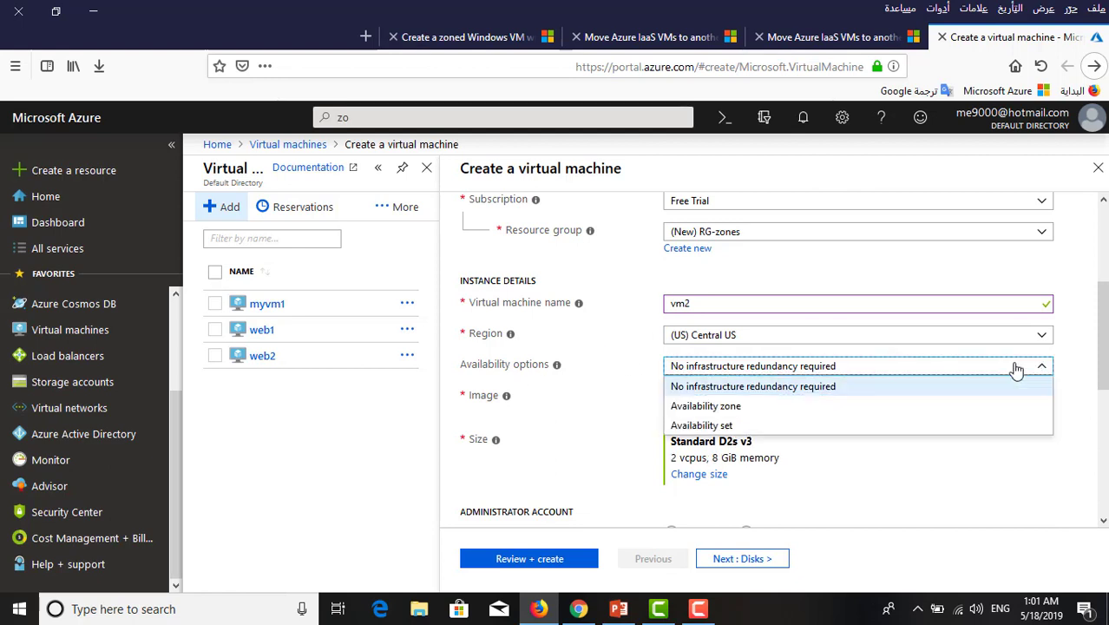
pyautogui.click(727, 408)
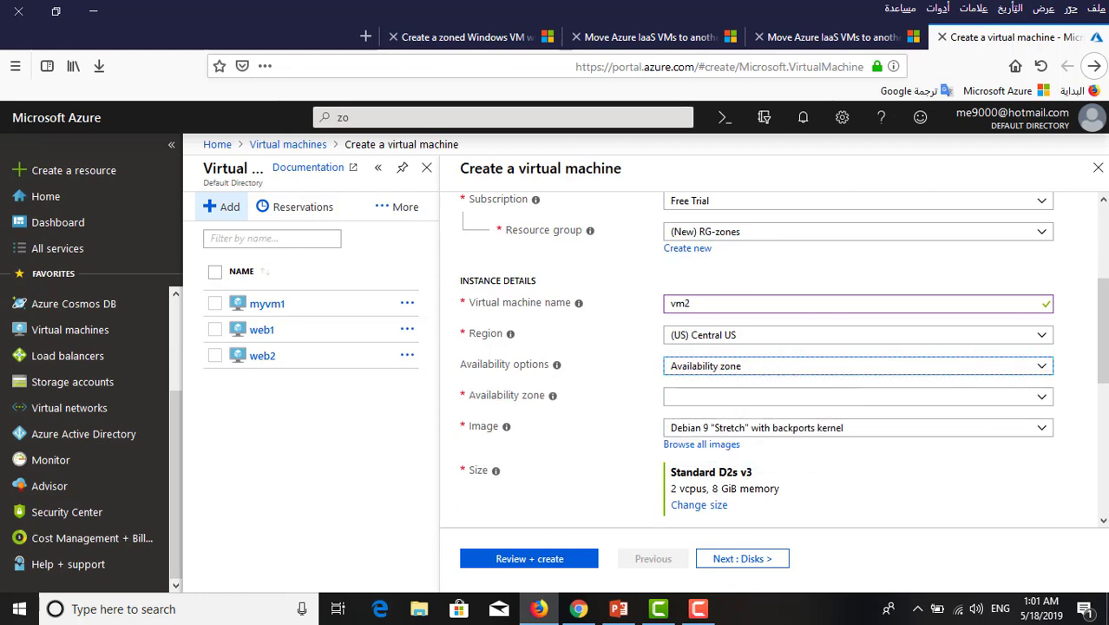
pyautogui.click(1035, 404)
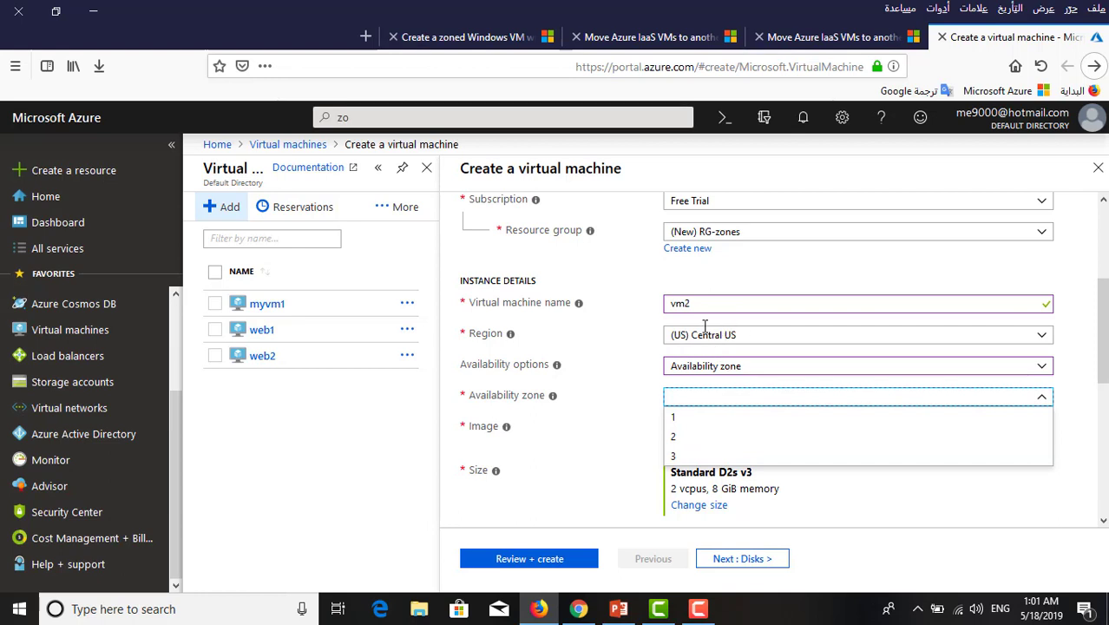
pyautogui.click(727, 438)
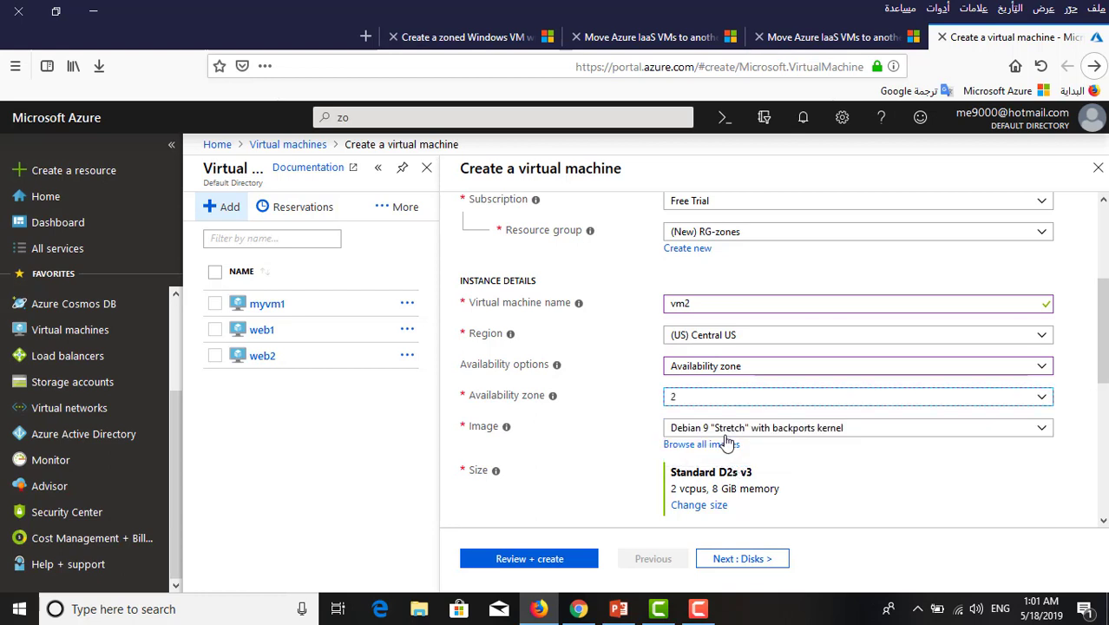
# Set the image to Windows Server 2016 Datacenter and the VM size to Standard DS1 v2
pyautogui.click(1005, 435)
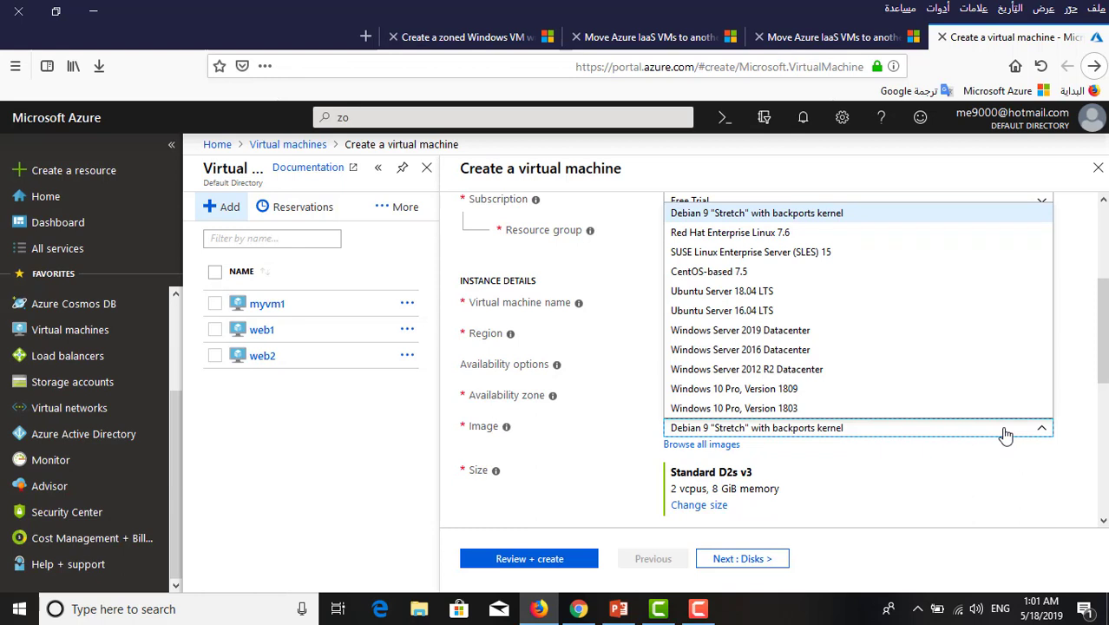
pyautogui.click(816, 354)
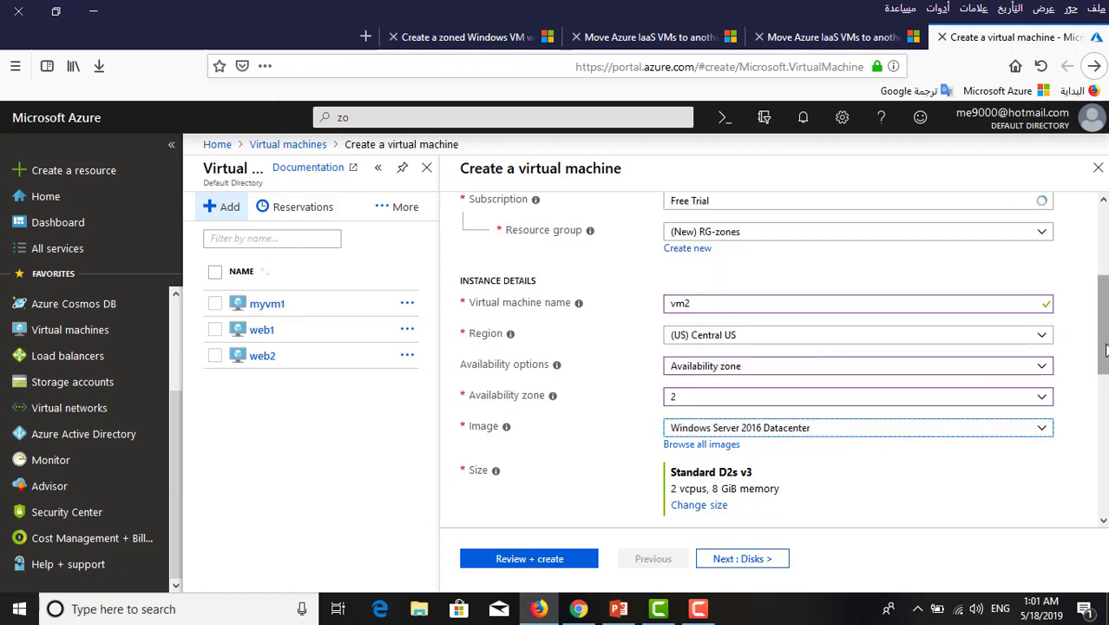
pyautogui.moveTo(1103, 354); pyautogui.dragTo(1103, 424)
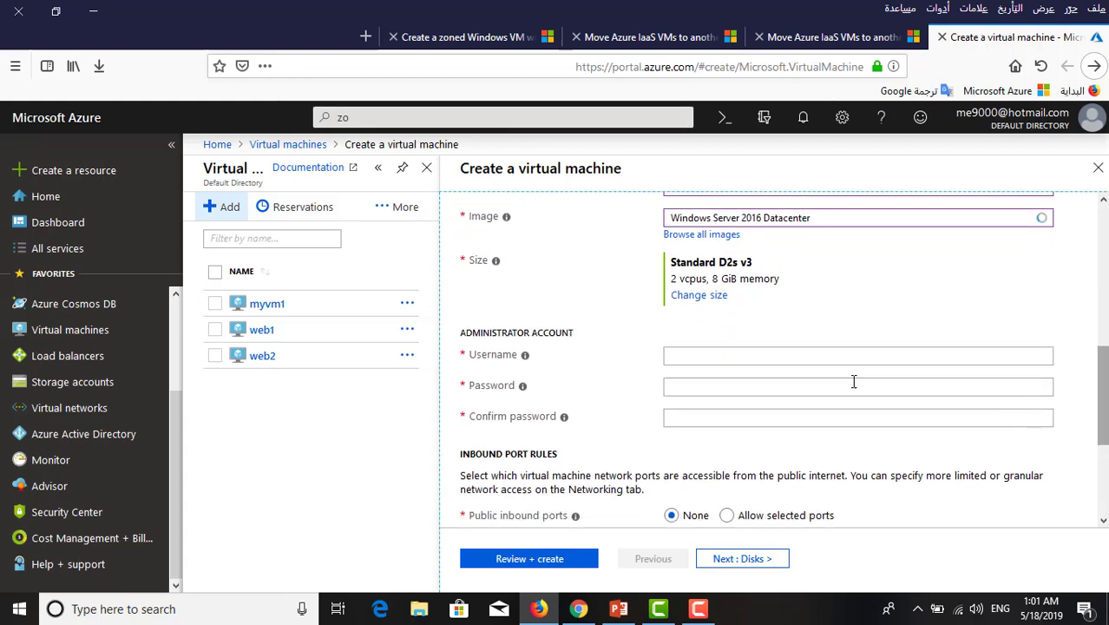
pyautogui.click(715, 296)
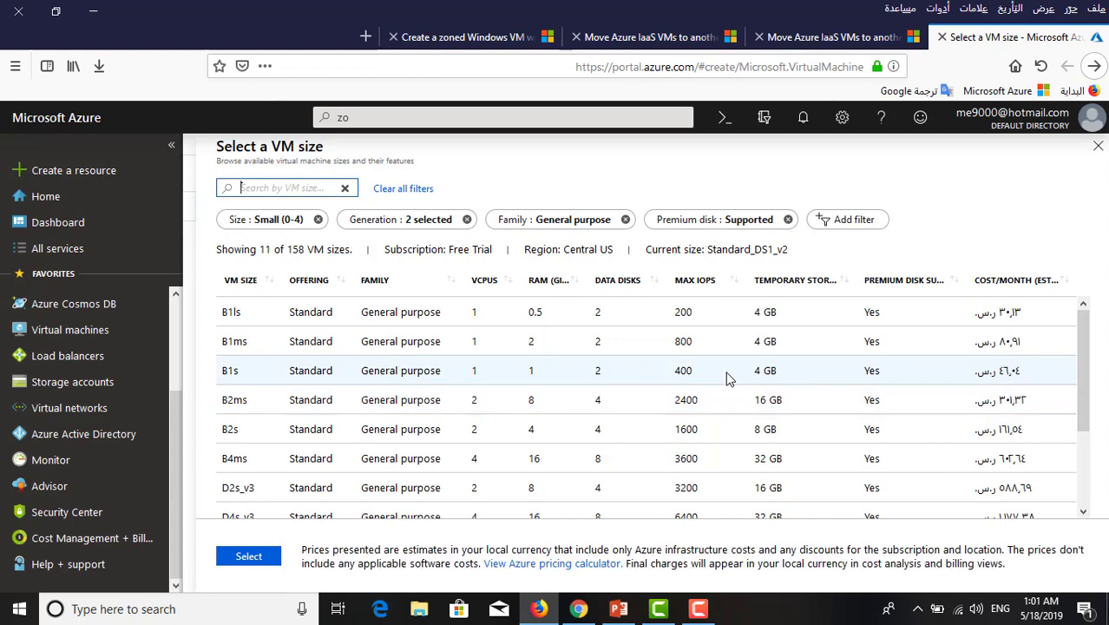
pyautogui.scroll(-3, 725, 377)
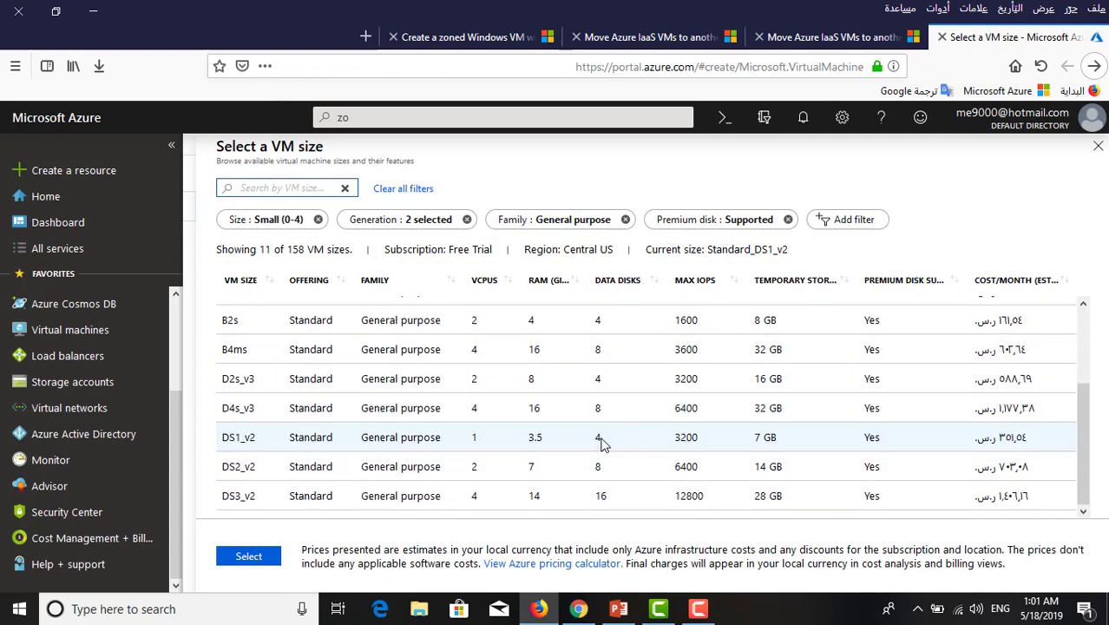
pyautogui.click(250, 557)
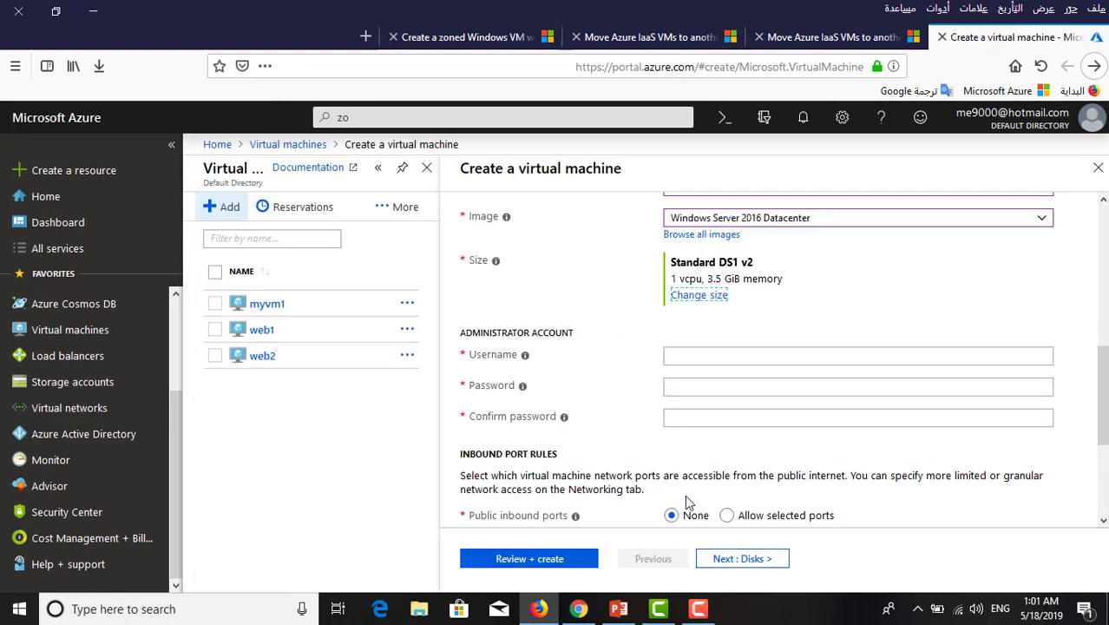
# Fill in the administrator account's username, password and password confirmation
pyautogui.click(734, 350)
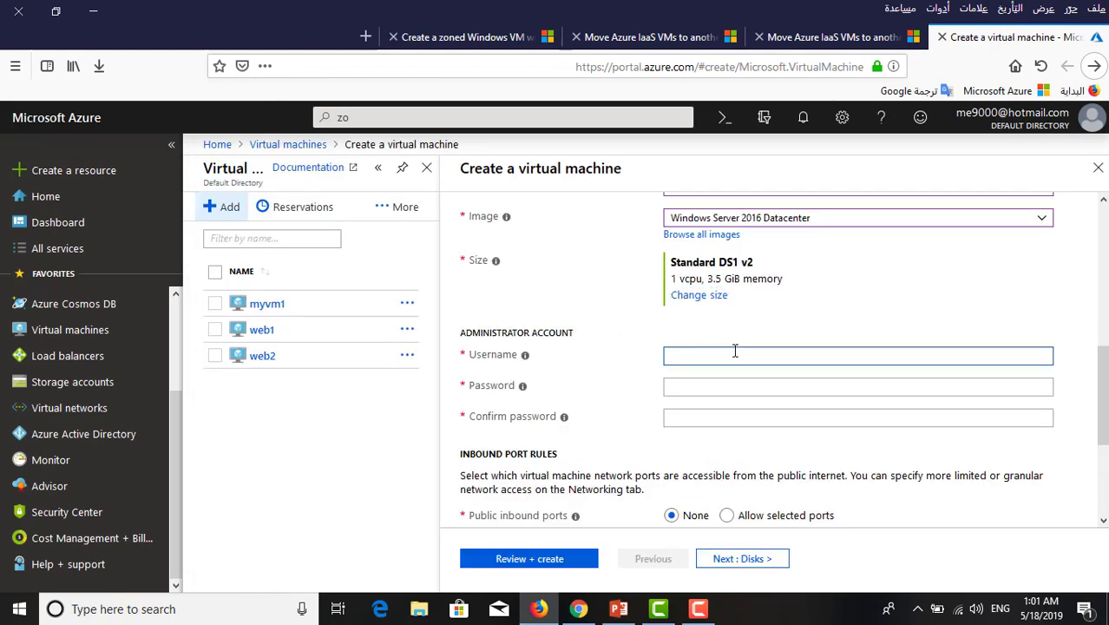
pyautogui.write('alaa')
pyautogui.press('Tab')
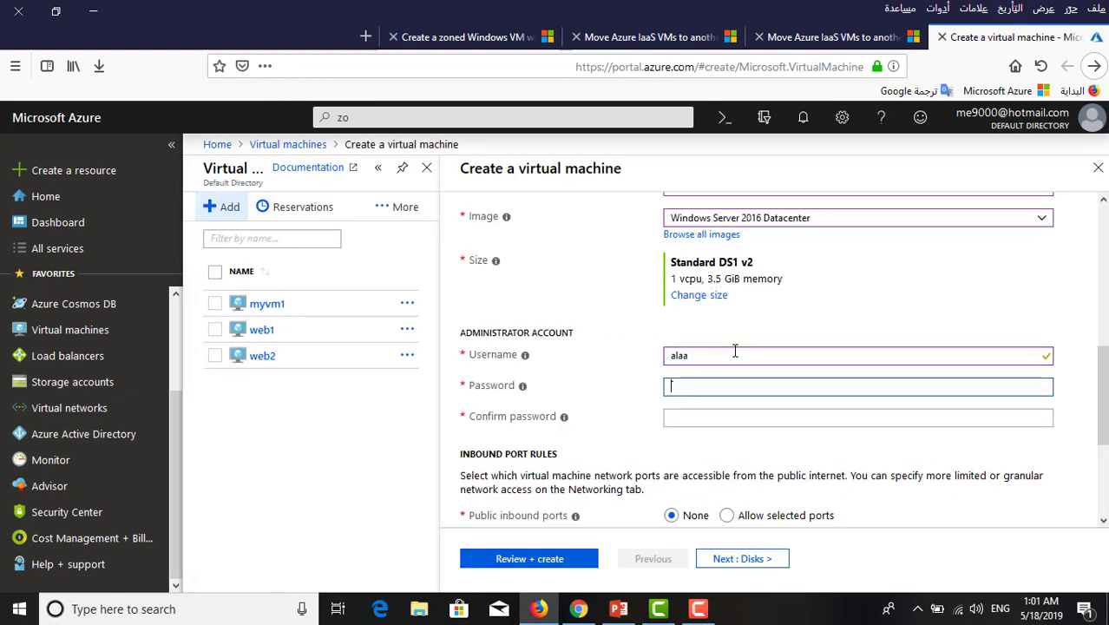
pyautogui.write('••••')
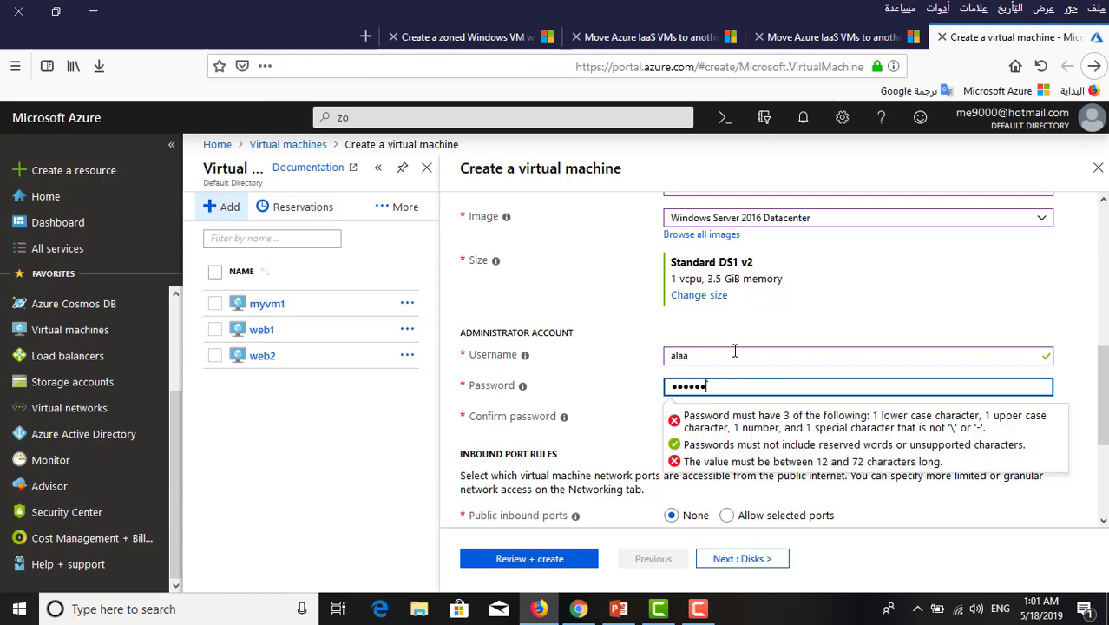
pyautogui.write('•••••••')
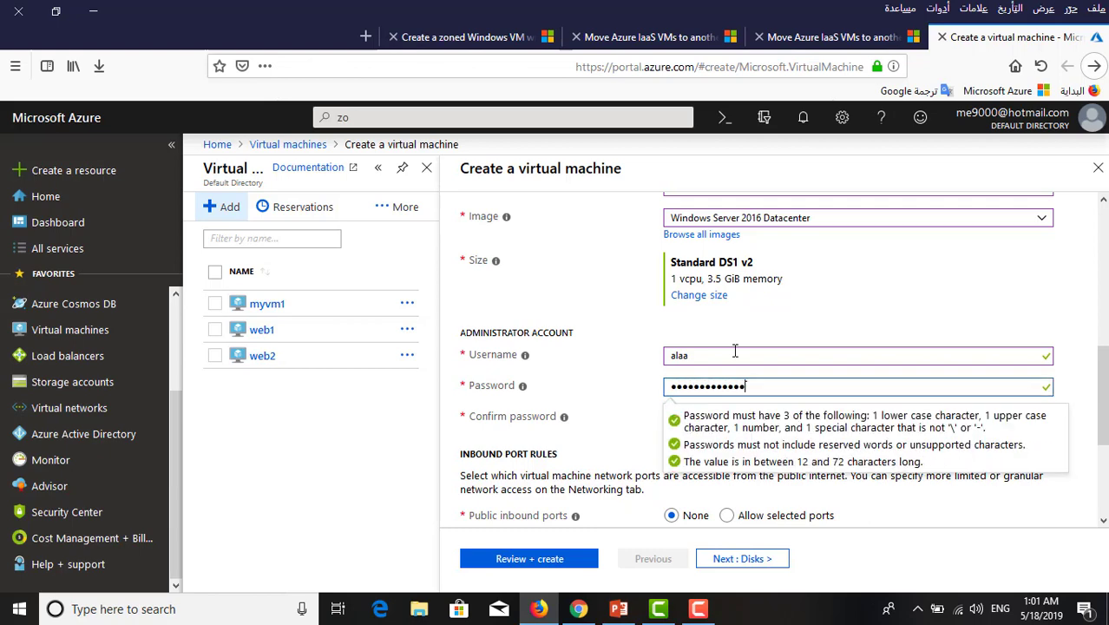
pyautogui.press('Tab')
pyautogui.scroll(-2, 659, 304)
pyautogui.write('••••')
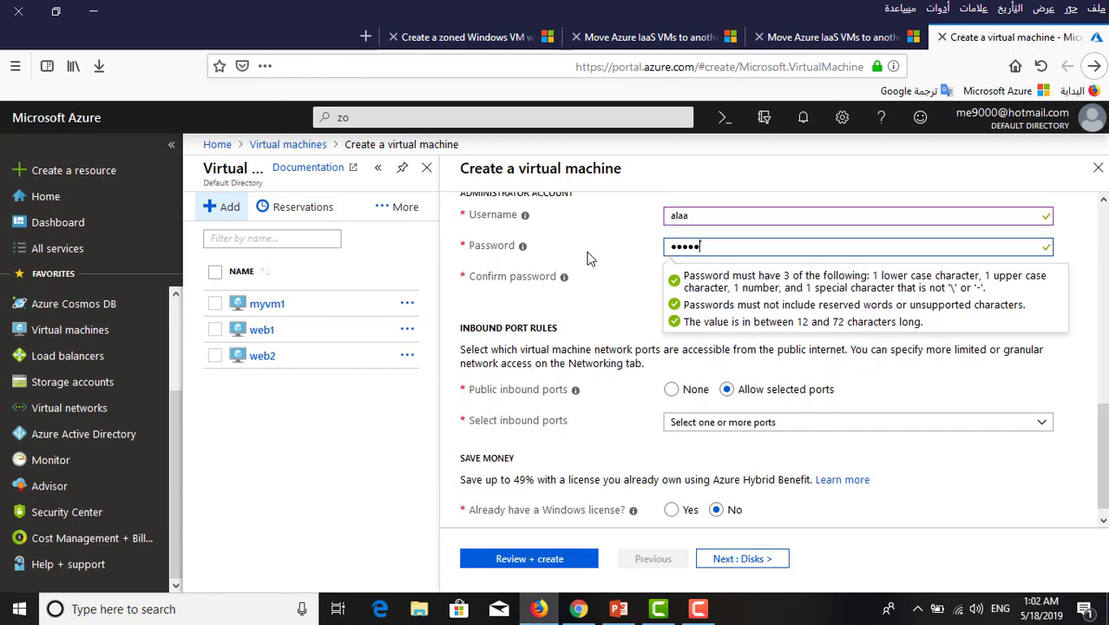
pyautogui.write('••••••••')
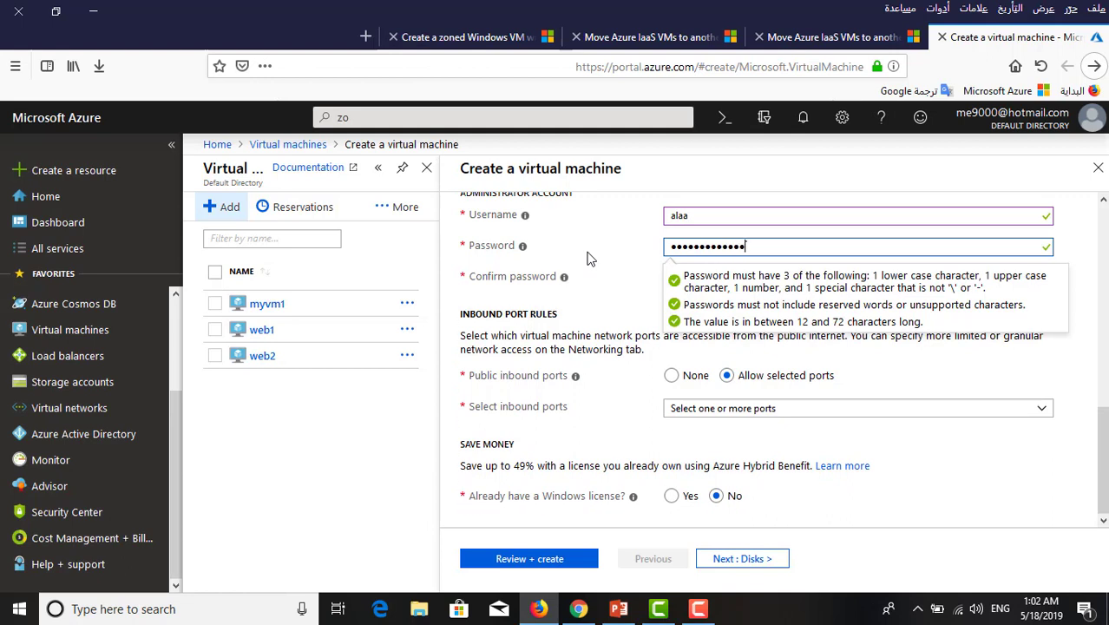
pyautogui.press('Tab')
pyautogui.hotkey('ctrl', 'v')
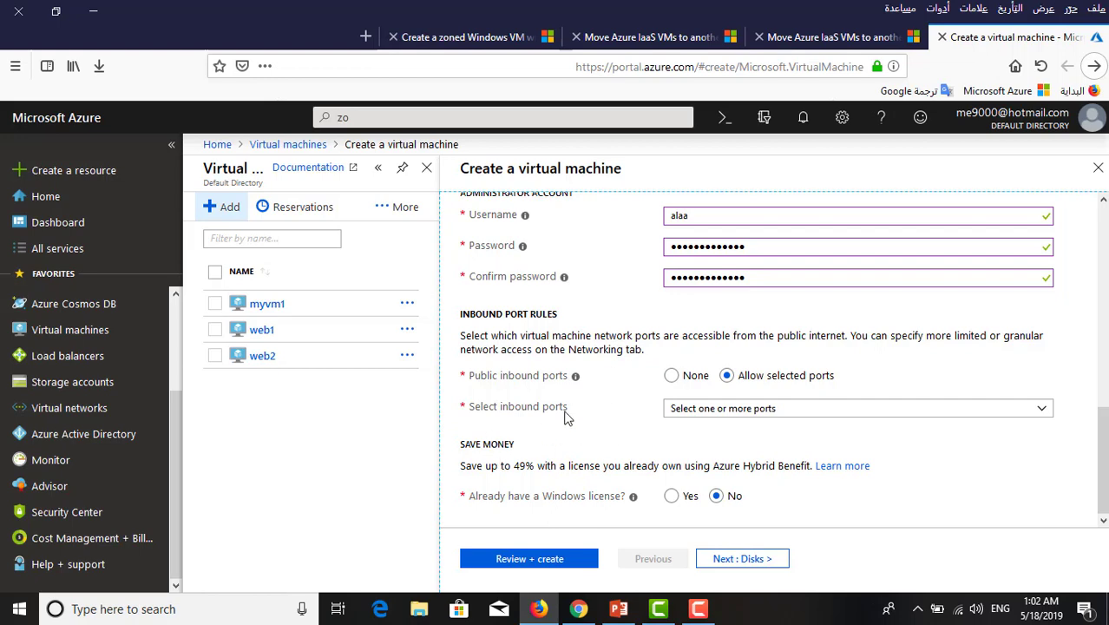
# Allow RDP (3389) as the selected public inbound port
pyautogui.click(1015, 409)
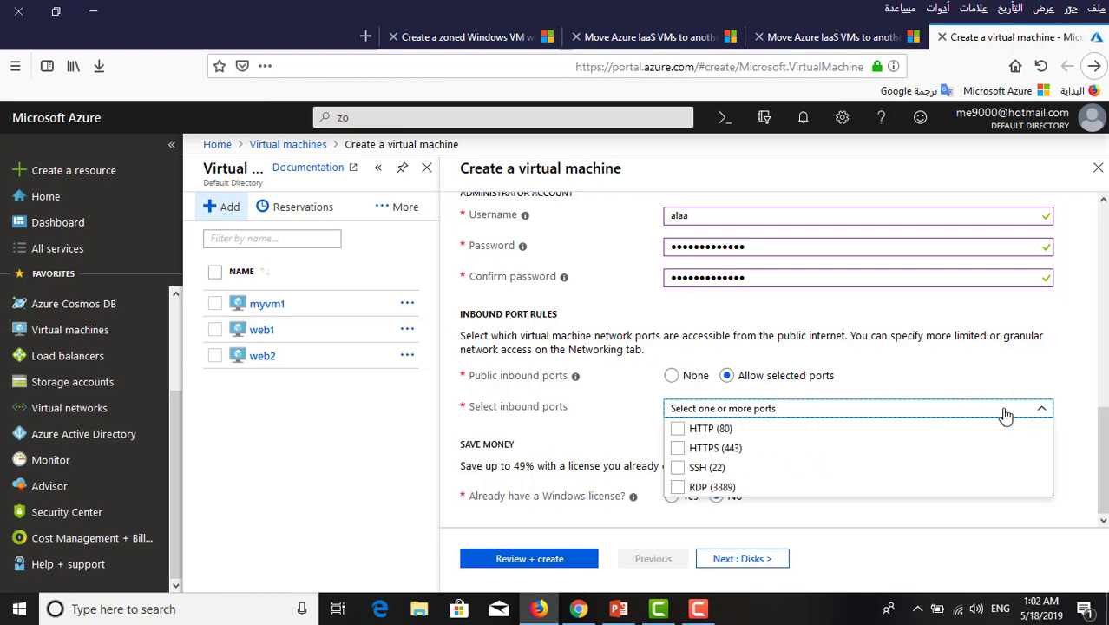
pyautogui.click(676, 488)
pyautogui.click(1074, 438)
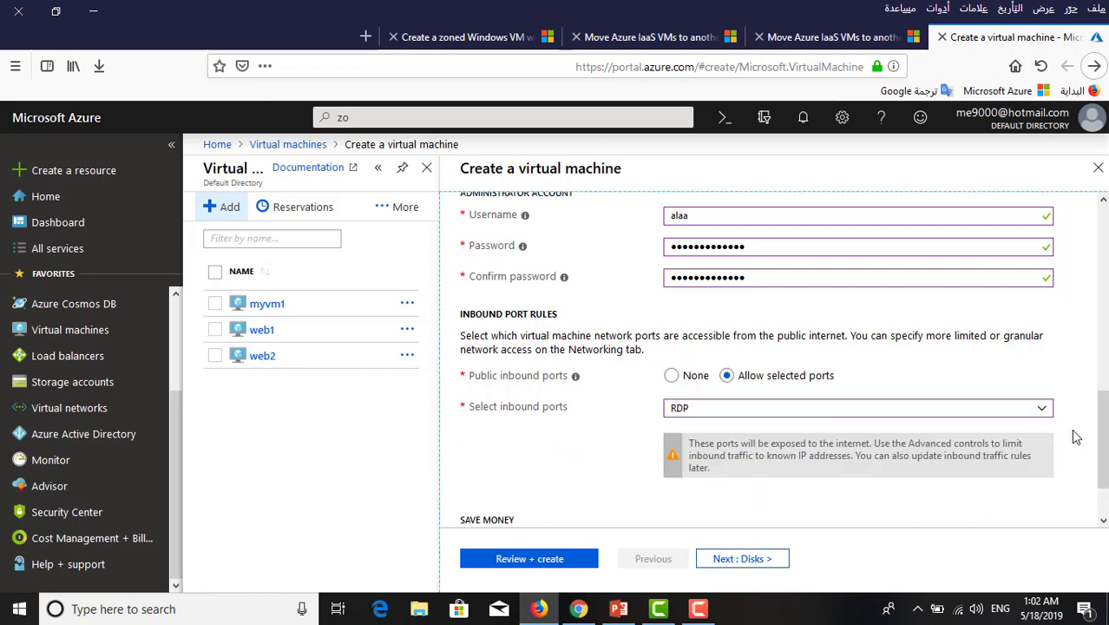
# Proceed to the disk settings and set the OS disk type to Standard SSD
pyautogui.moveTo(1101, 438); pyautogui.dragTo(1100, 471)
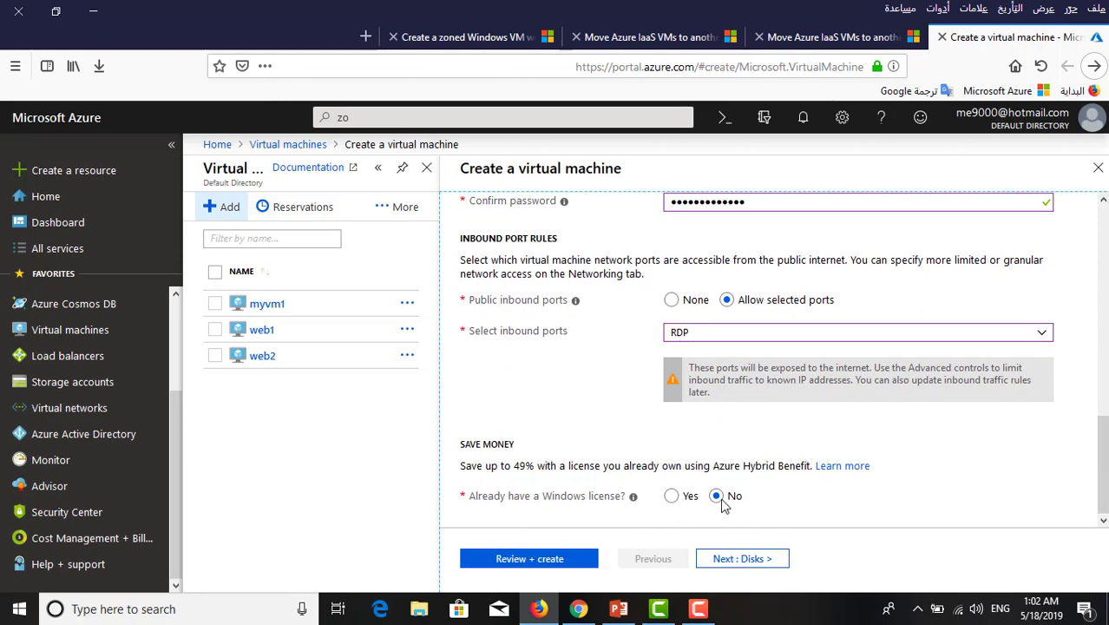
pyautogui.click(744, 560)
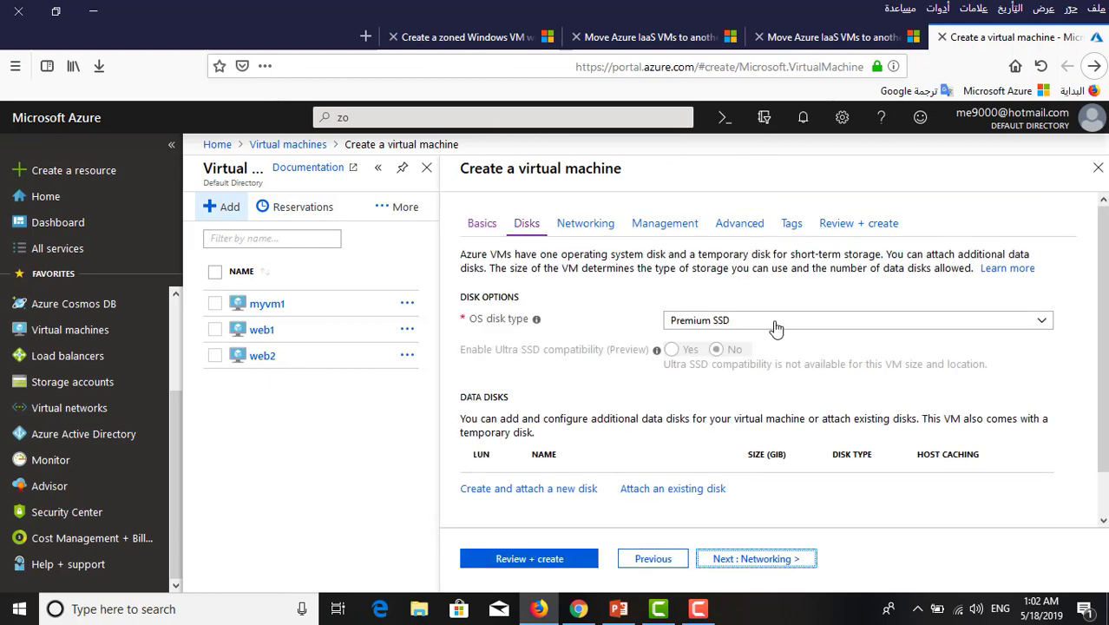
pyautogui.click(1021, 323)
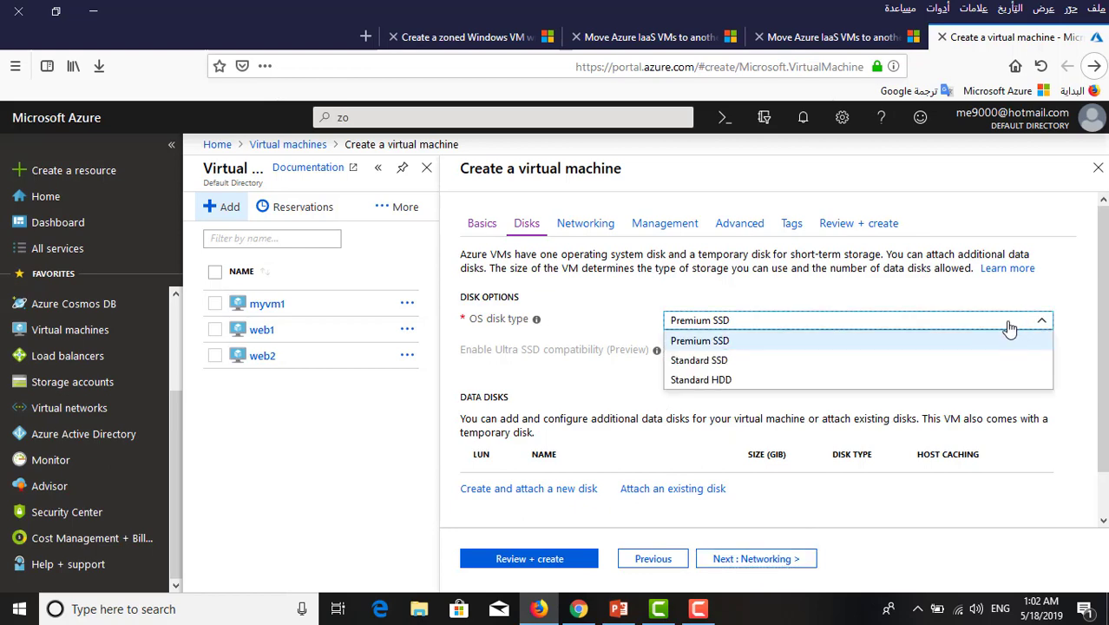
pyautogui.click(701, 360)
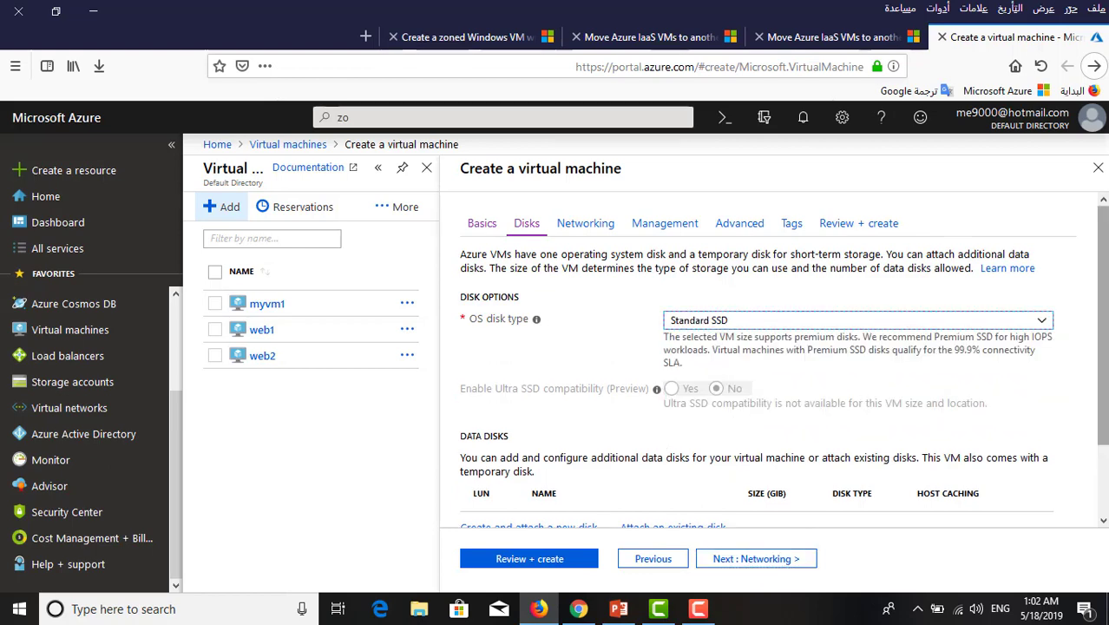
# Keep the VM without data disks, proceed to the networking settings and review the default network interface and load balancing options
pyautogui.scroll(-2, 867, 397)
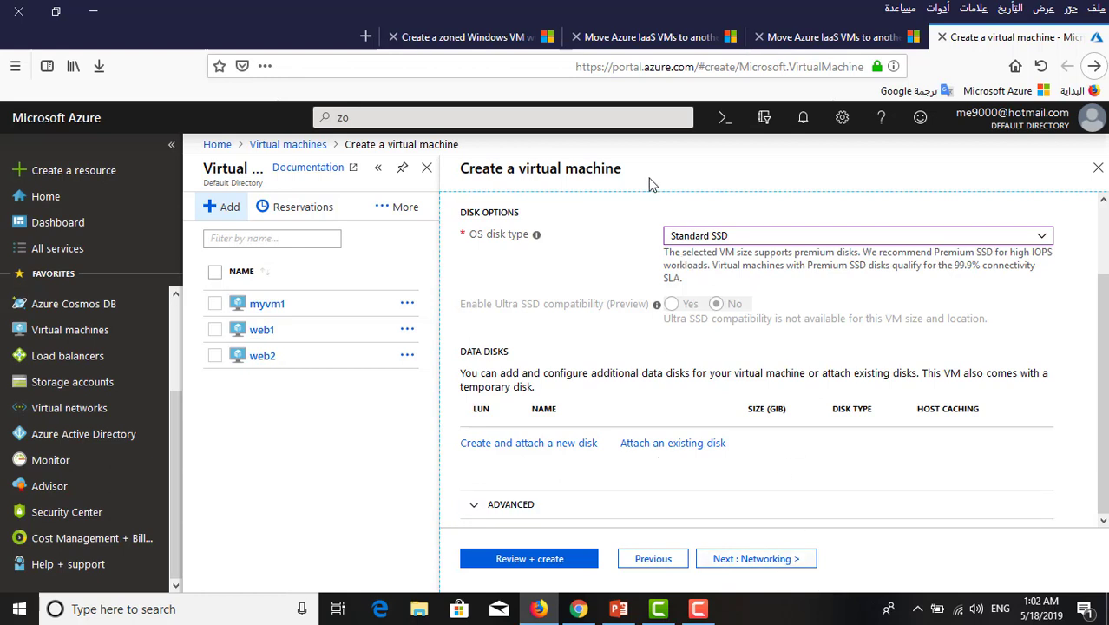
pyautogui.click(780, 558)
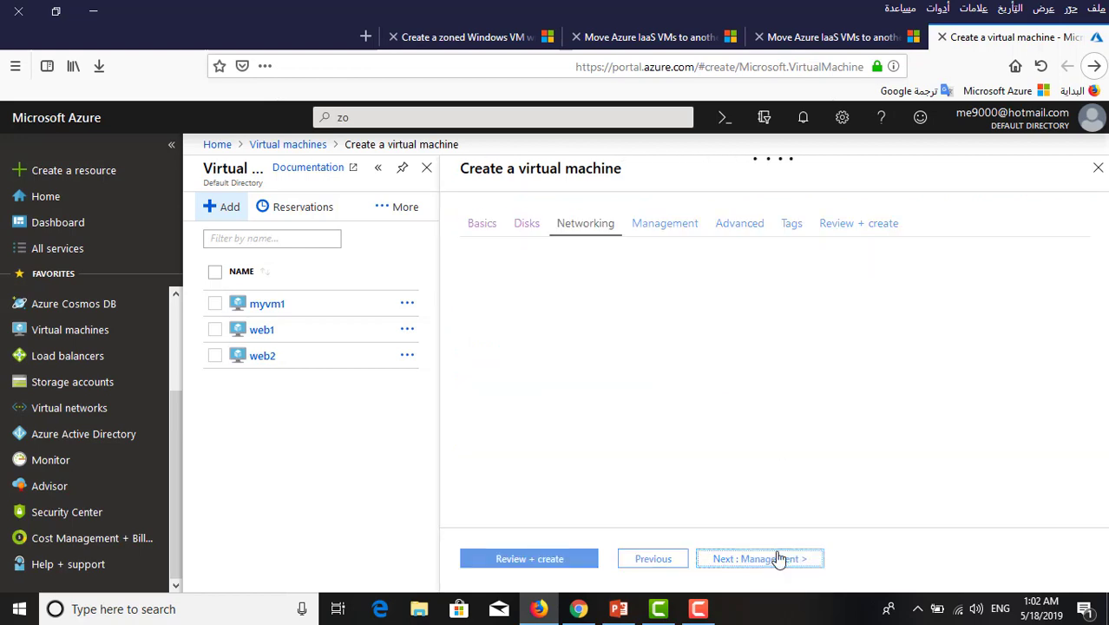
pyautogui.scroll(-1, 1104, 346)
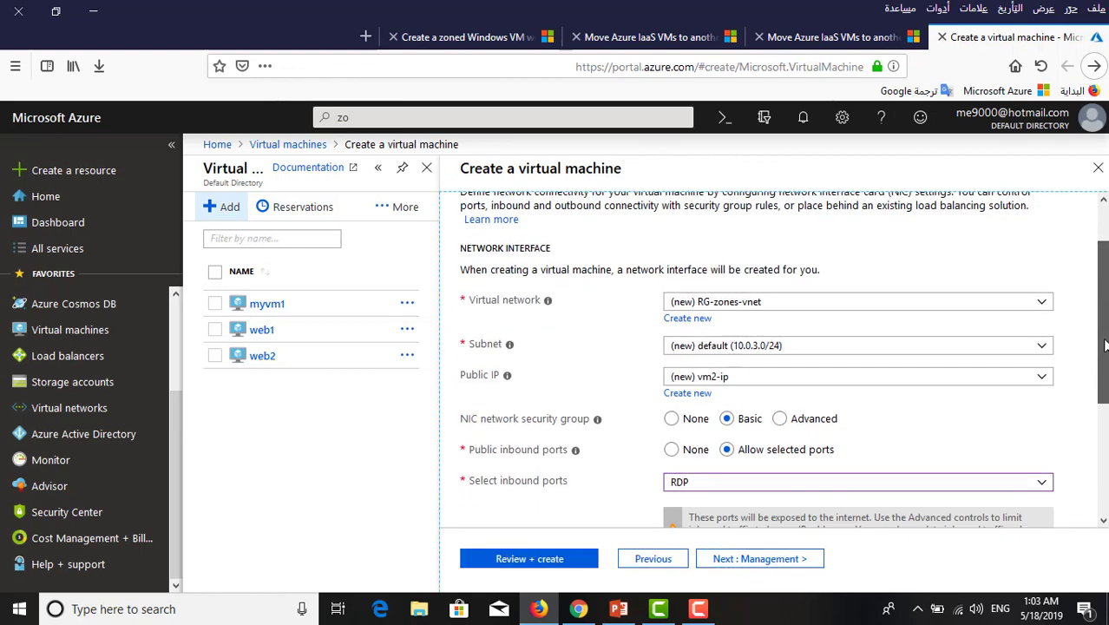
pyautogui.scroll(-1, 1104, 352)
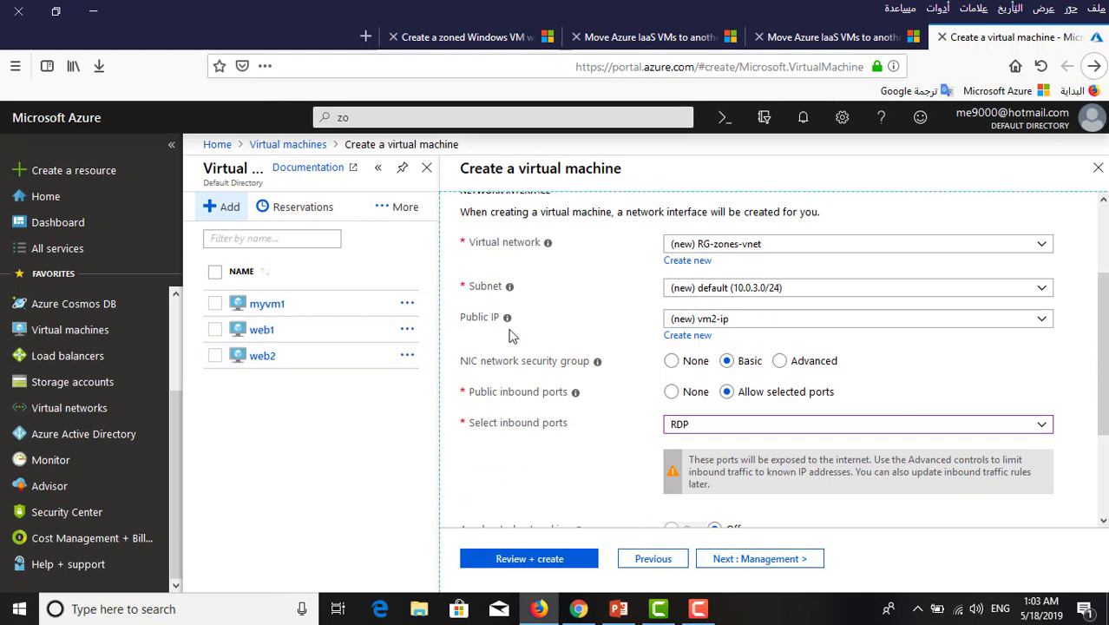
pyautogui.scroll(-1, 1104, 397)
pyautogui.scroll(-1, 1105, 398)
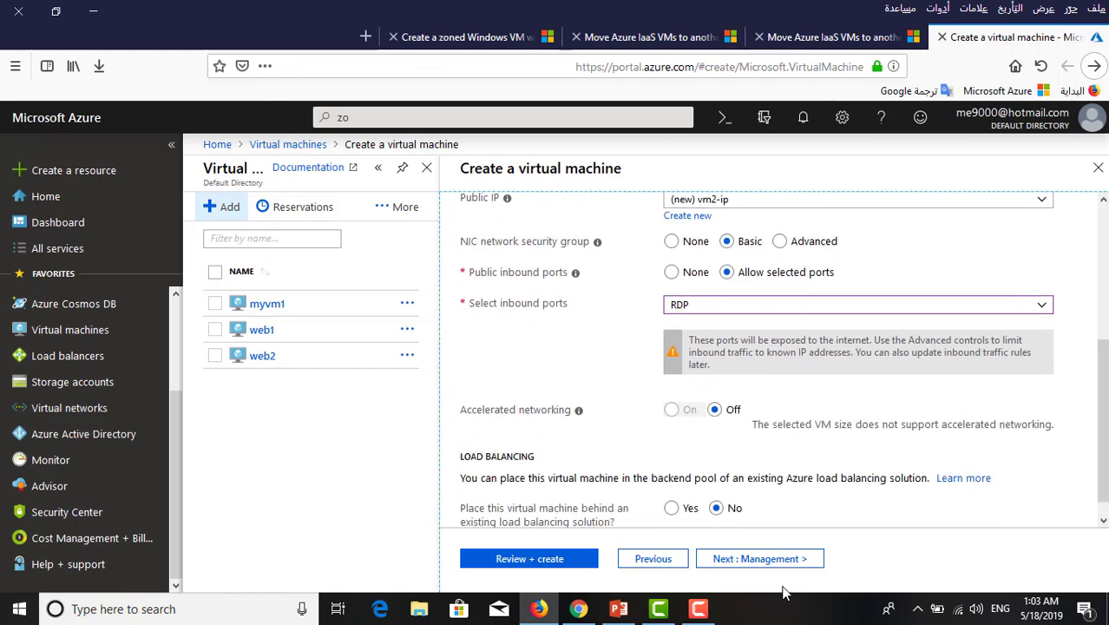
# Keep the default networking, management, advanced and tag settings, and create the virtual machine from the final review
pyautogui.click(781, 560)
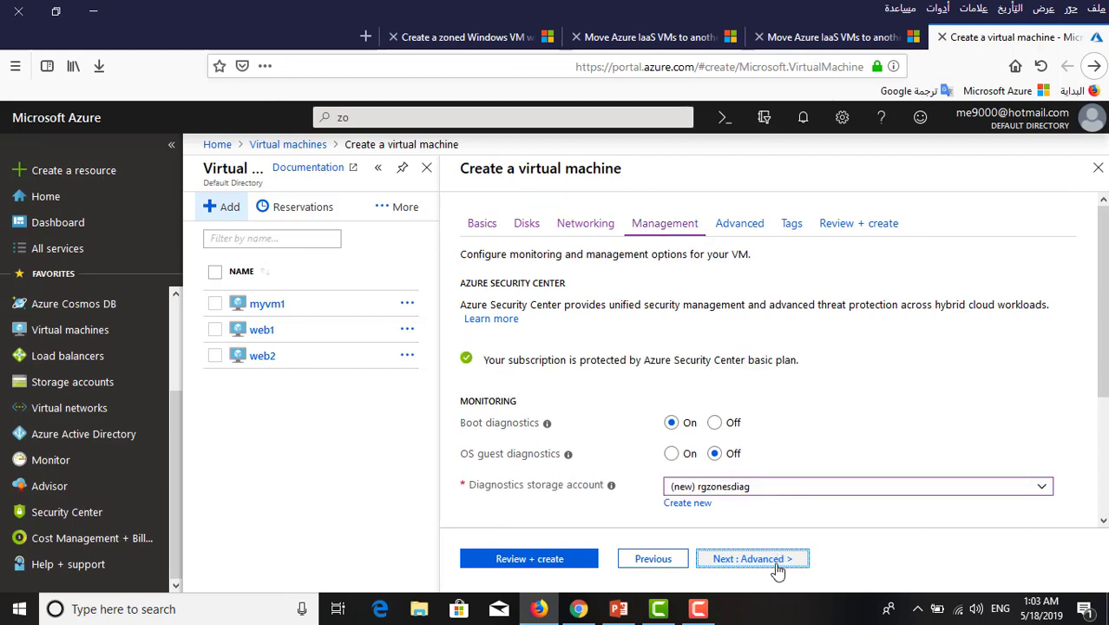
pyautogui.click(778, 562)
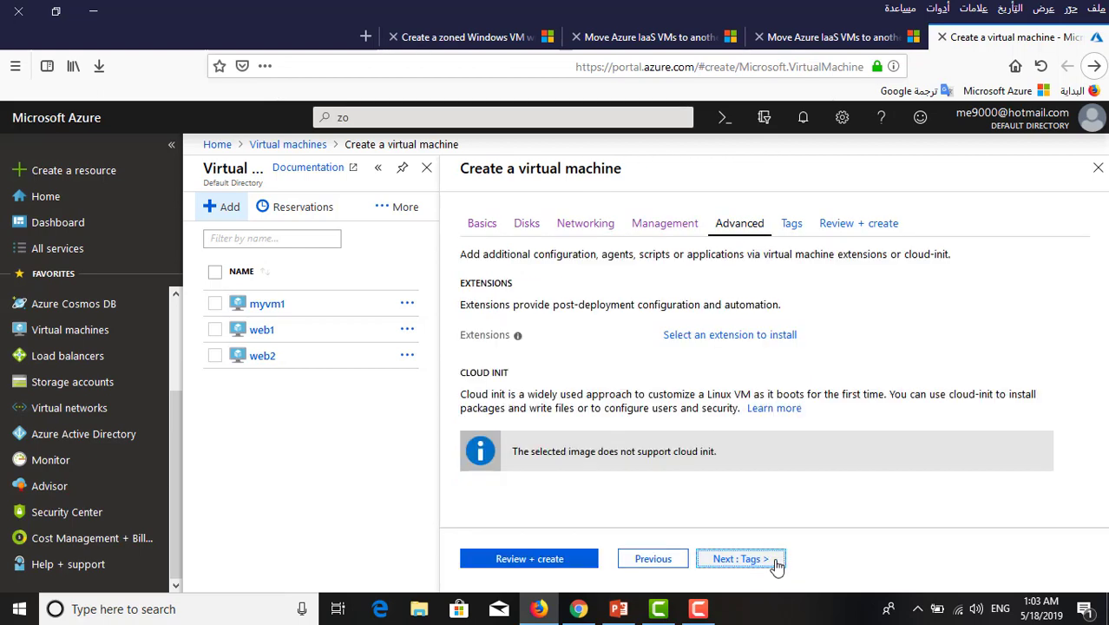
pyautogui.click(778, 562)
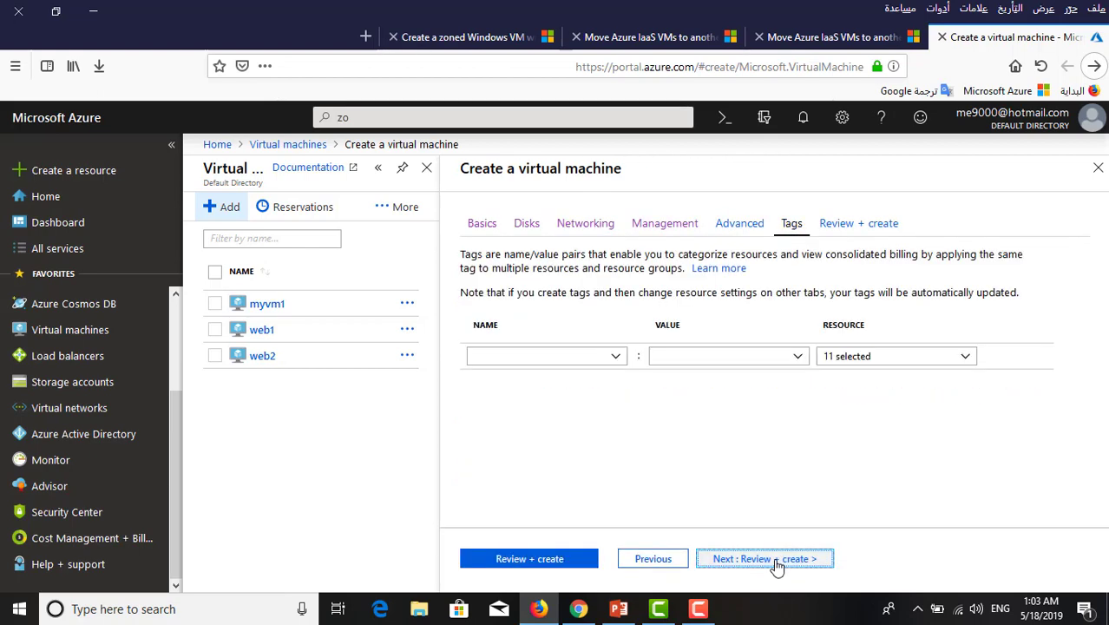
pyautogui.click(777, 562)
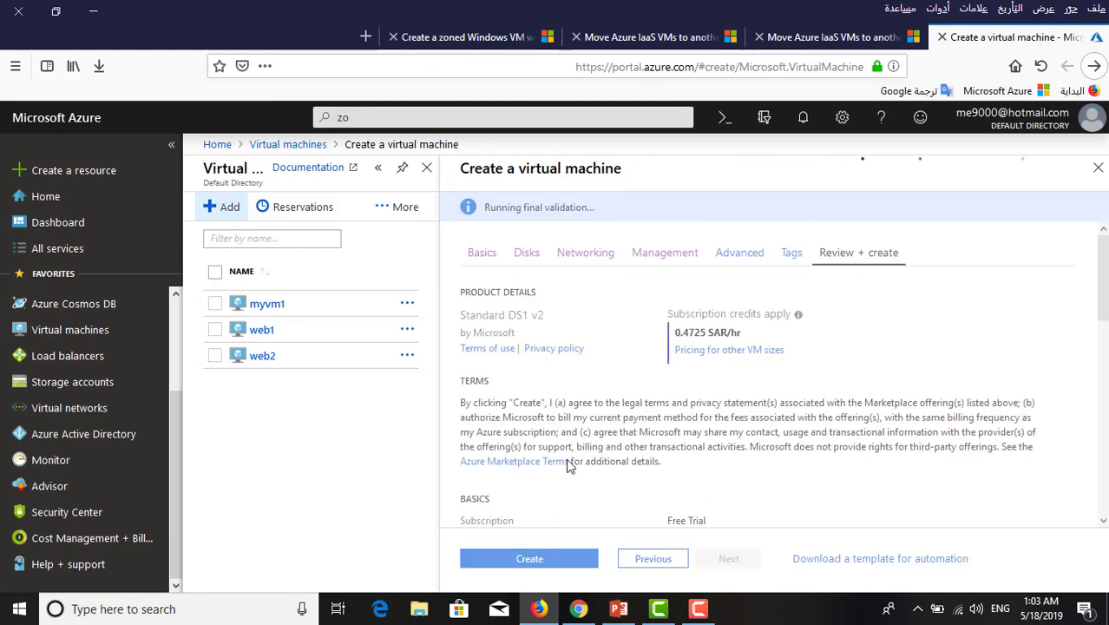
pyautogui.click(554, 559)
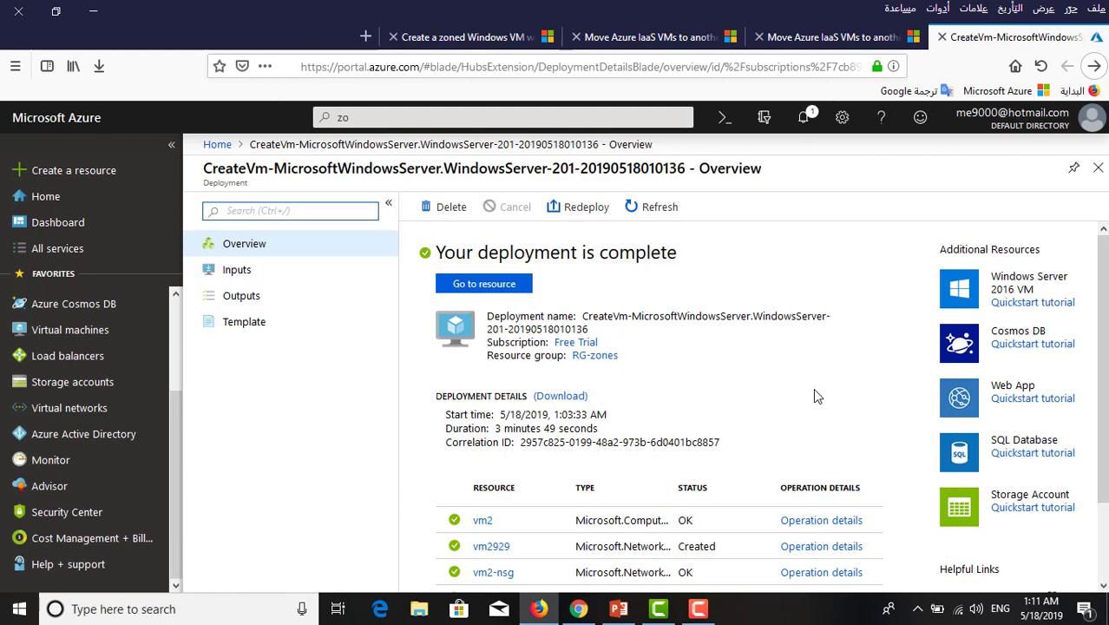
# Open the deployed vm2 resource and examine its overview and availability set settings
pyautogui.click(497, 286)
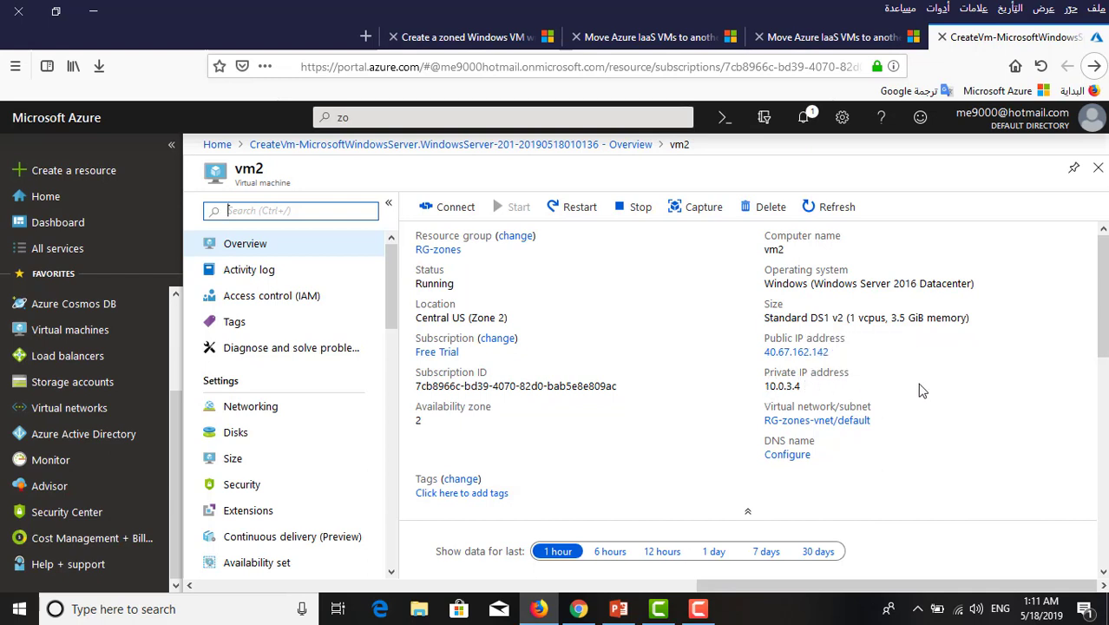
pyautogui.scroll(-2, 714, 398)
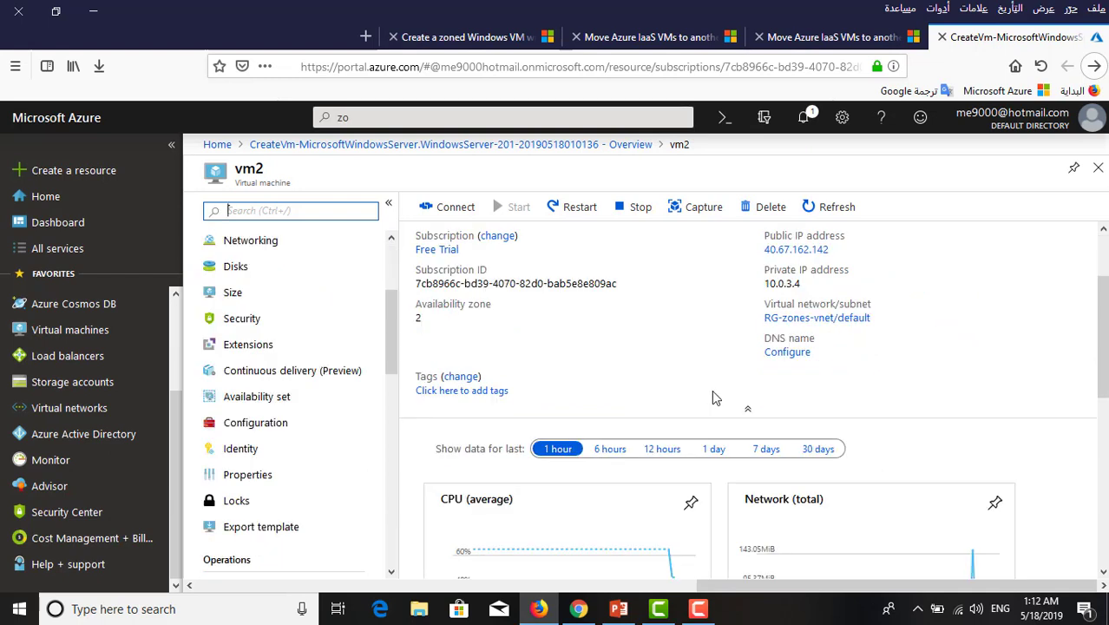
pyautogui.click(285, 397)
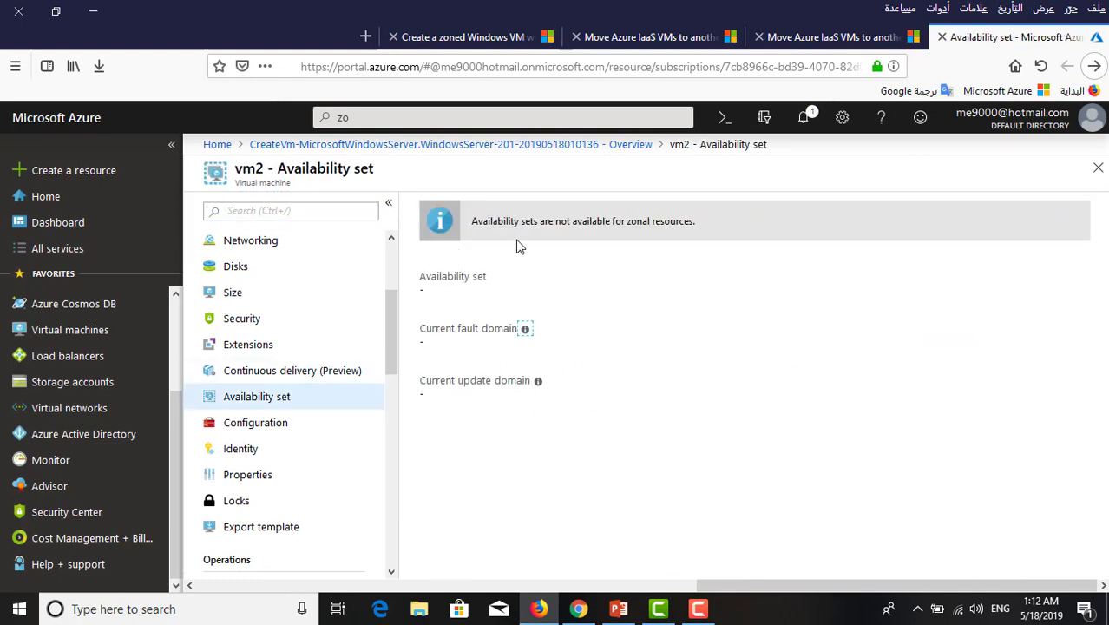